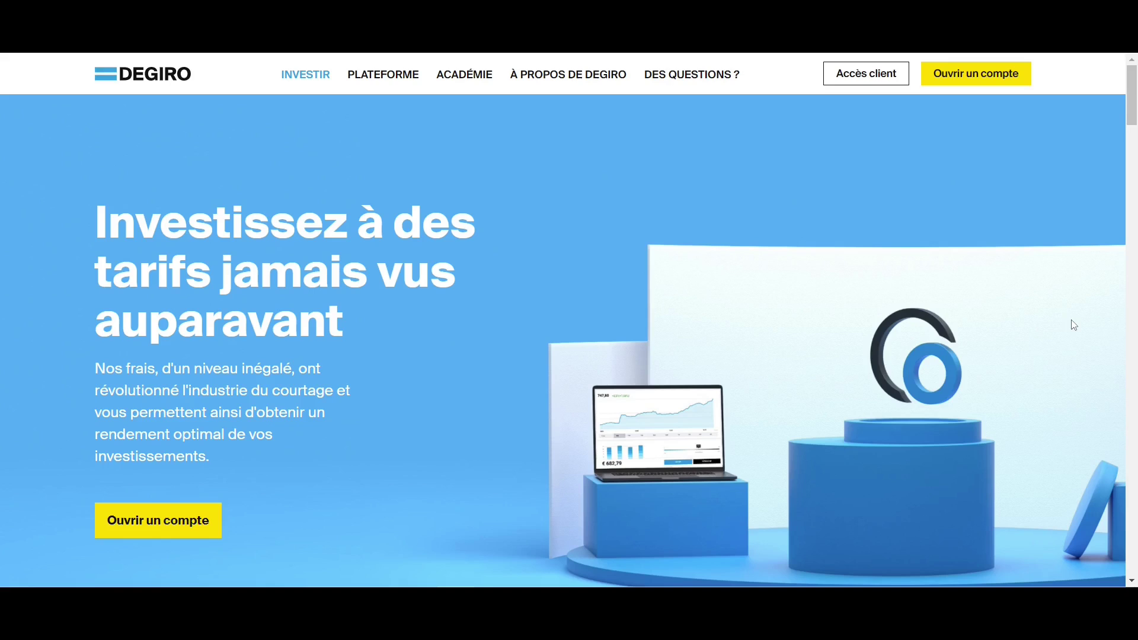
Look over the DEGIRO pricing page down to the fee comparison with other brokers.
scroll(1074, 325, "down", 15)
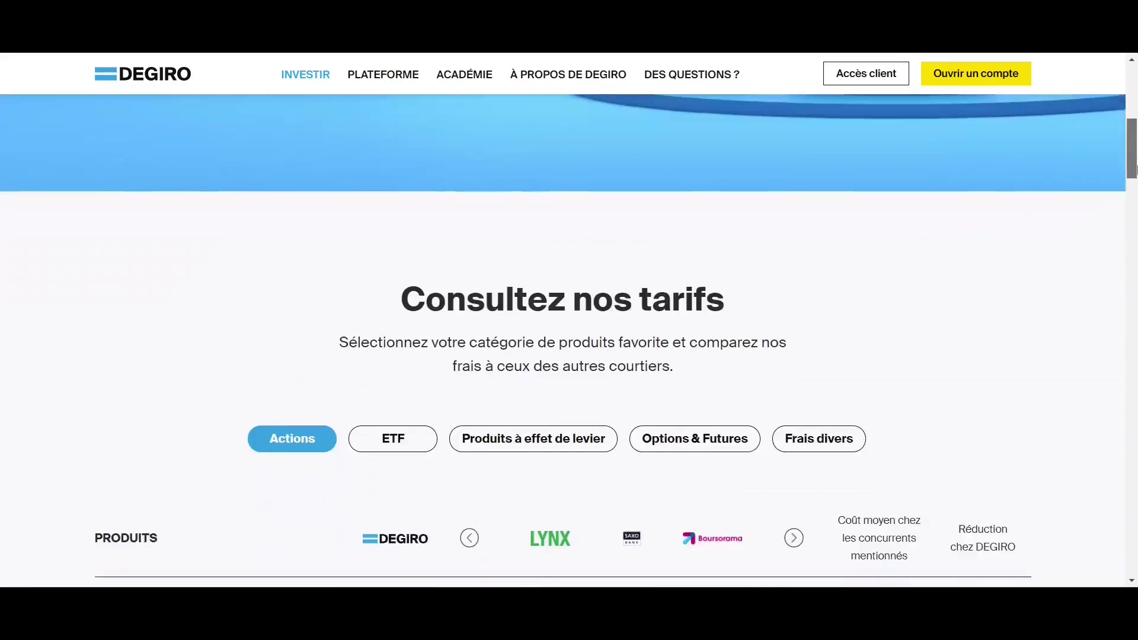
scroll(1133, 205, "up", 1)
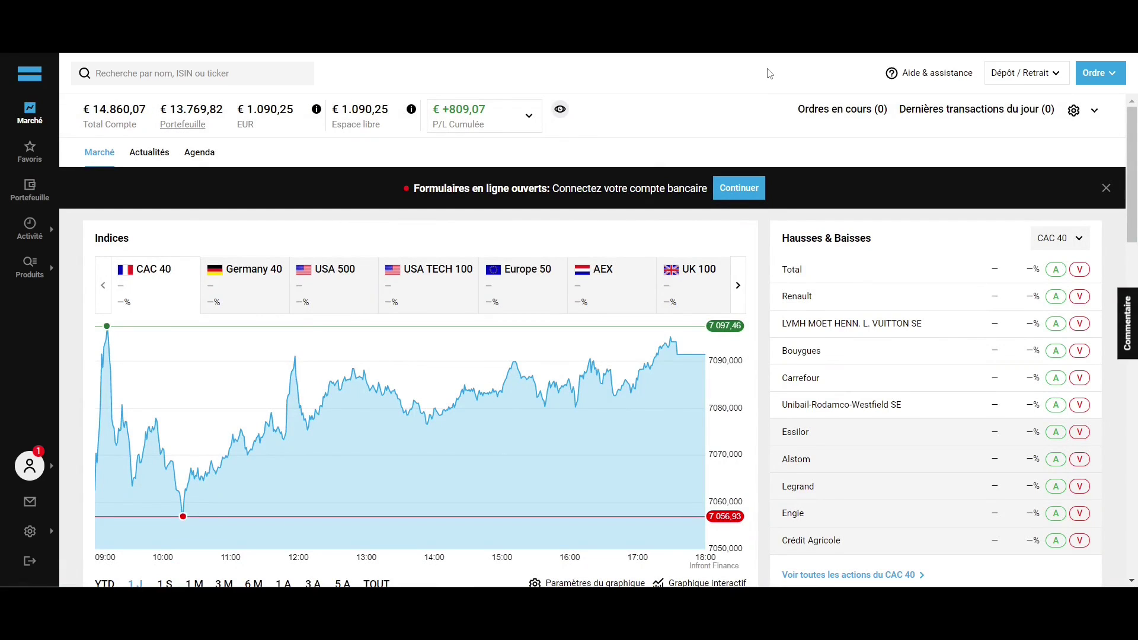
View the available deposit and withdrawal options for the account, and close them again.
left_click(953, 81)
left_click(1014, 78)
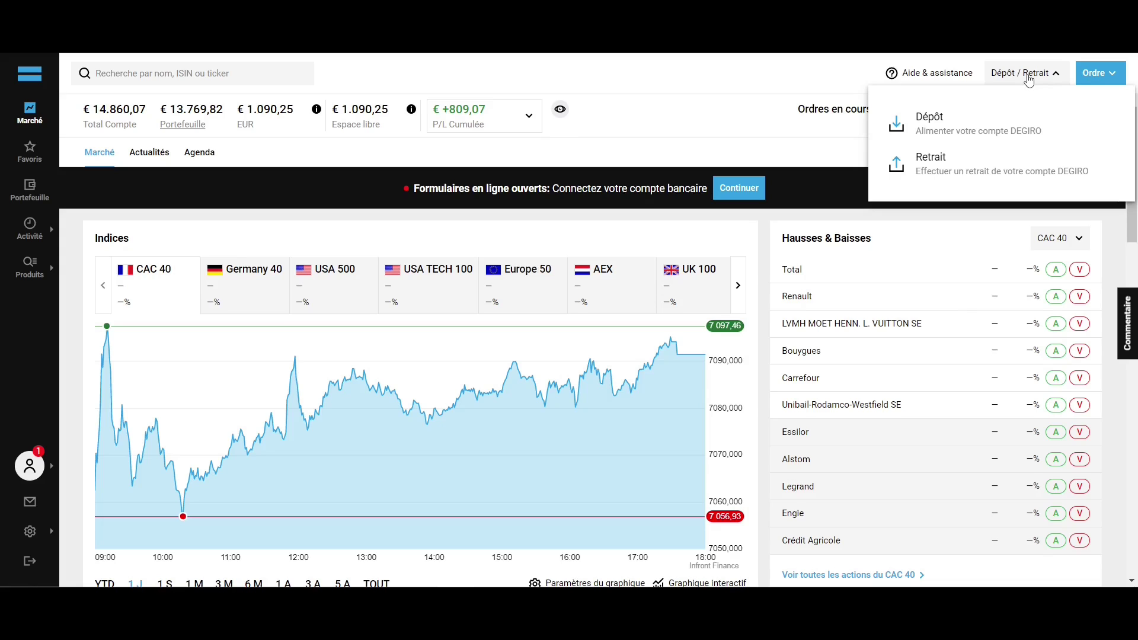
left_click(1029, 77)
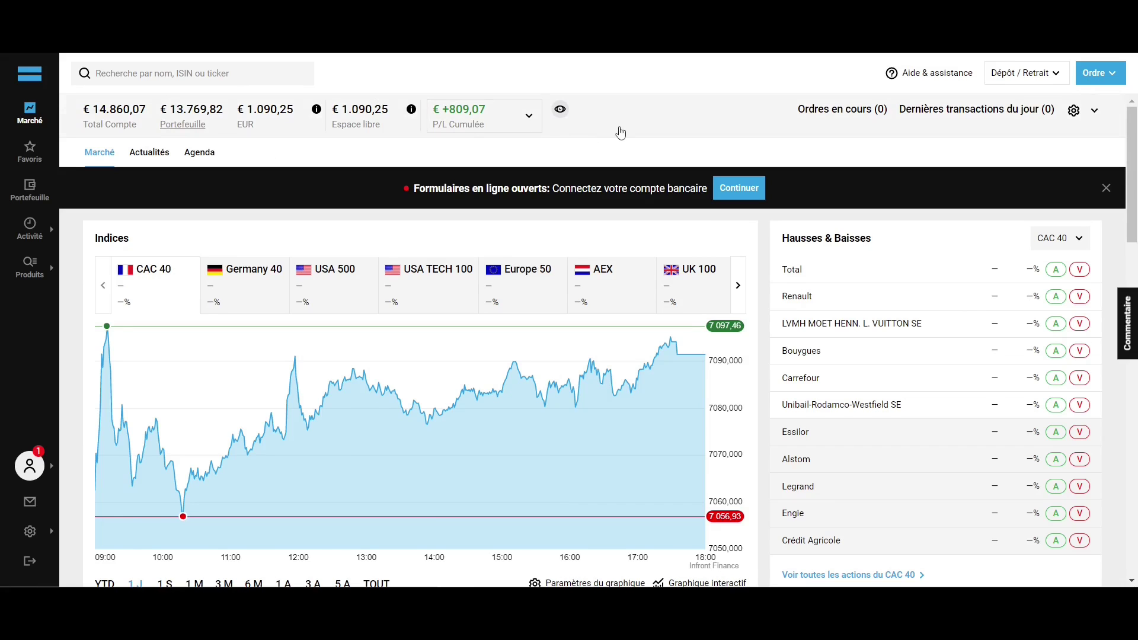
Review the news and agenda on the market overview, and look through the list of favourite products.
scroll(759, 246, "down", 5)
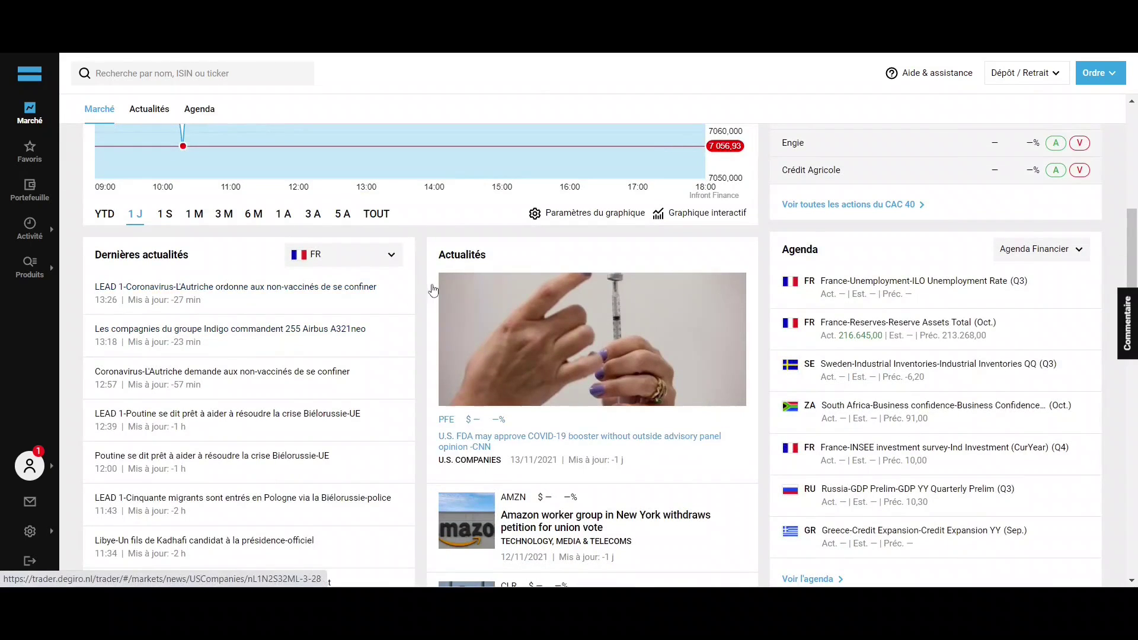
scroll(424, 284, "down", 4)
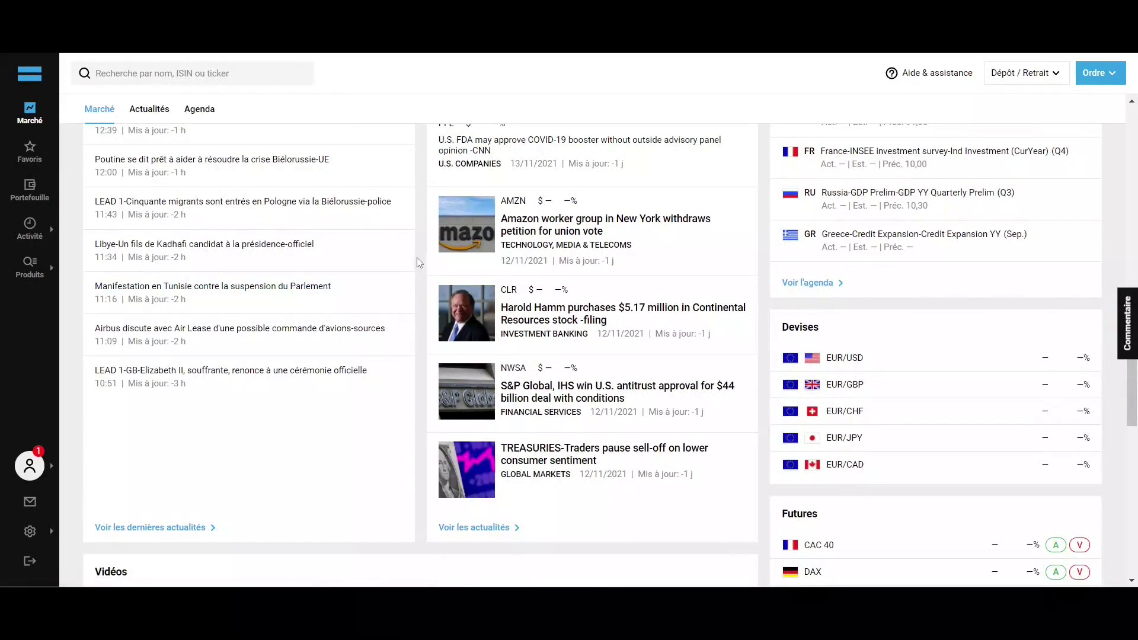
left_click(30, 151)
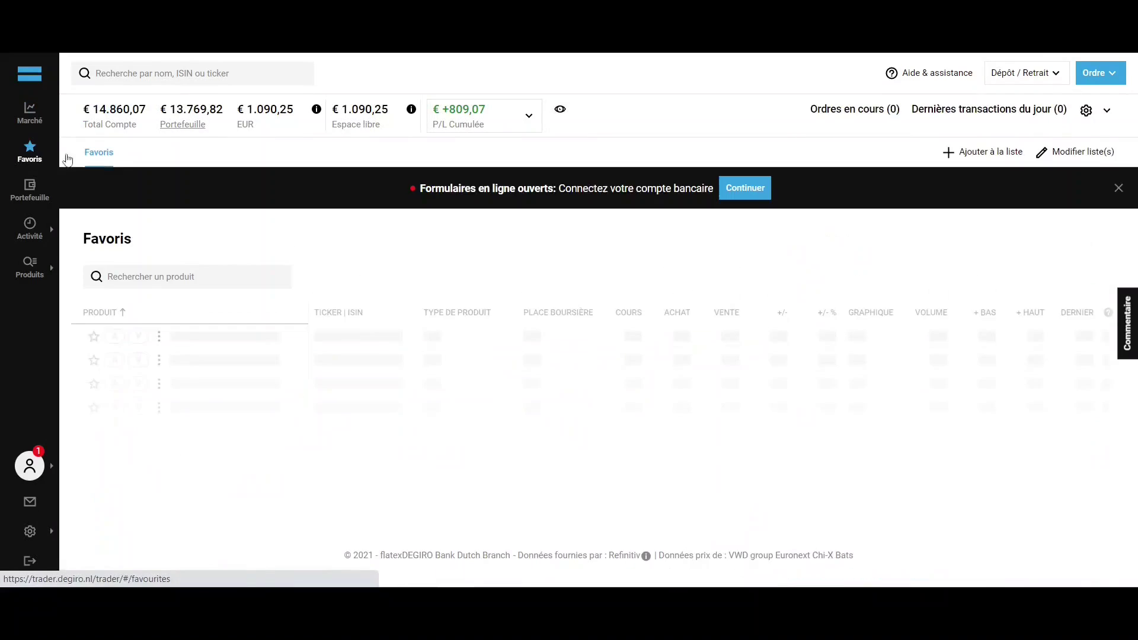
scroll(325, 231, "down", 3)
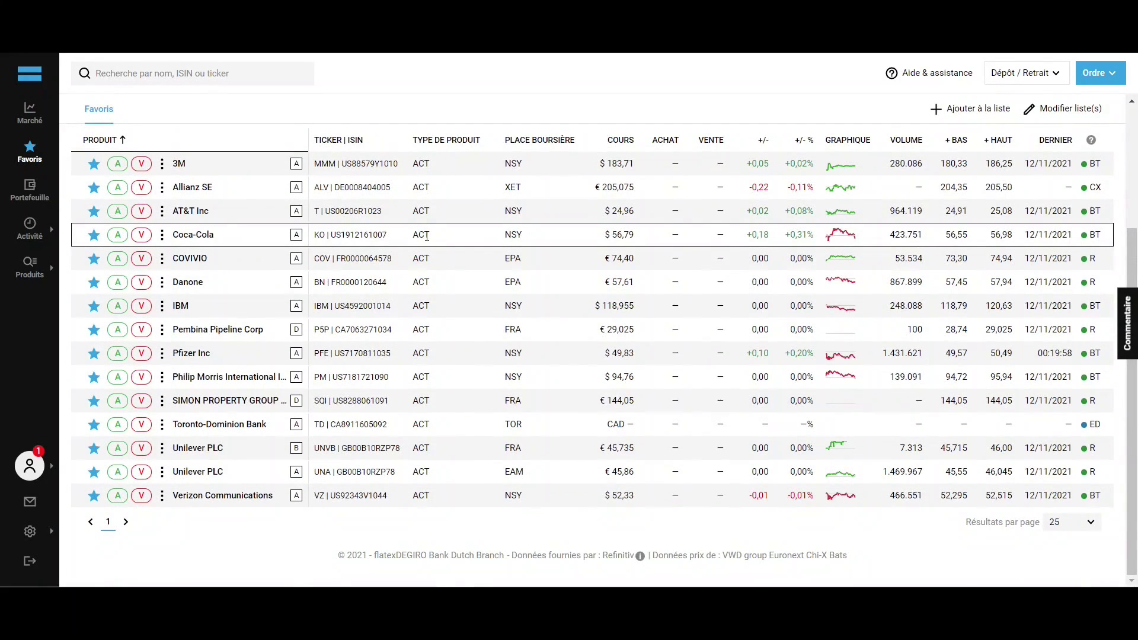
scroll(426, 236, "up", 3)
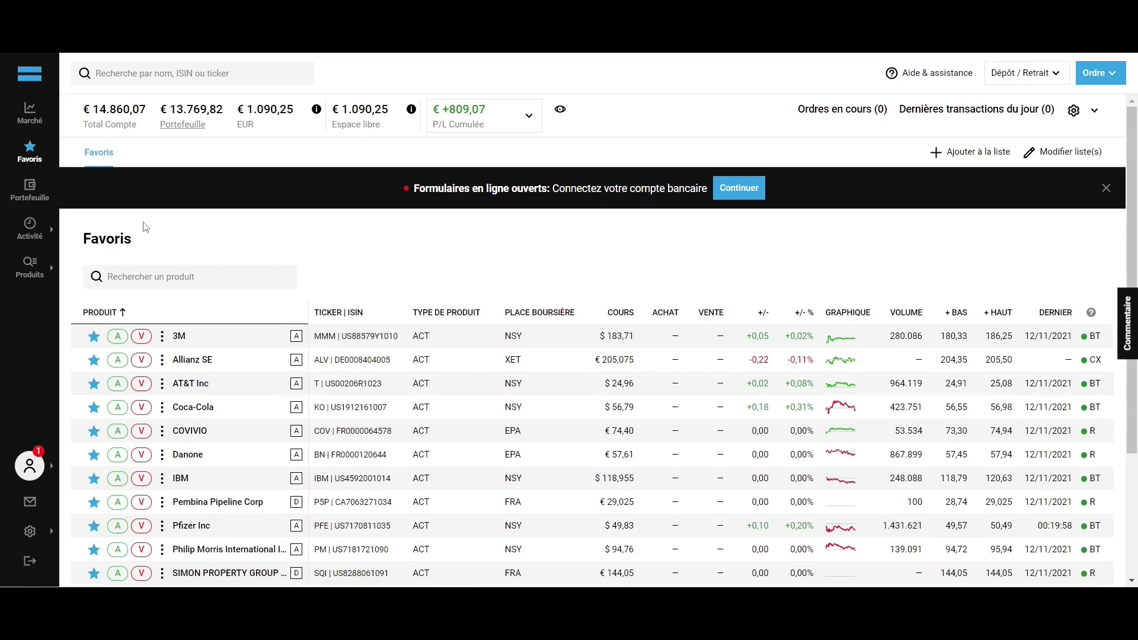
Browse the product categories and list all French stocks.
mouse_move(25, 277)
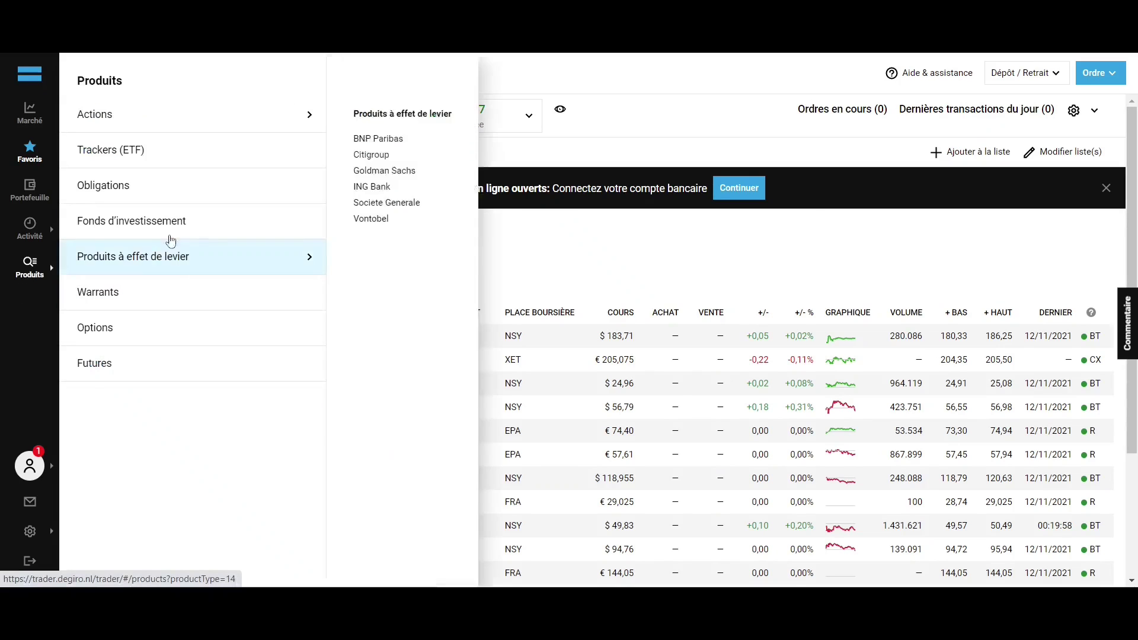
mouse_move(203, 114)
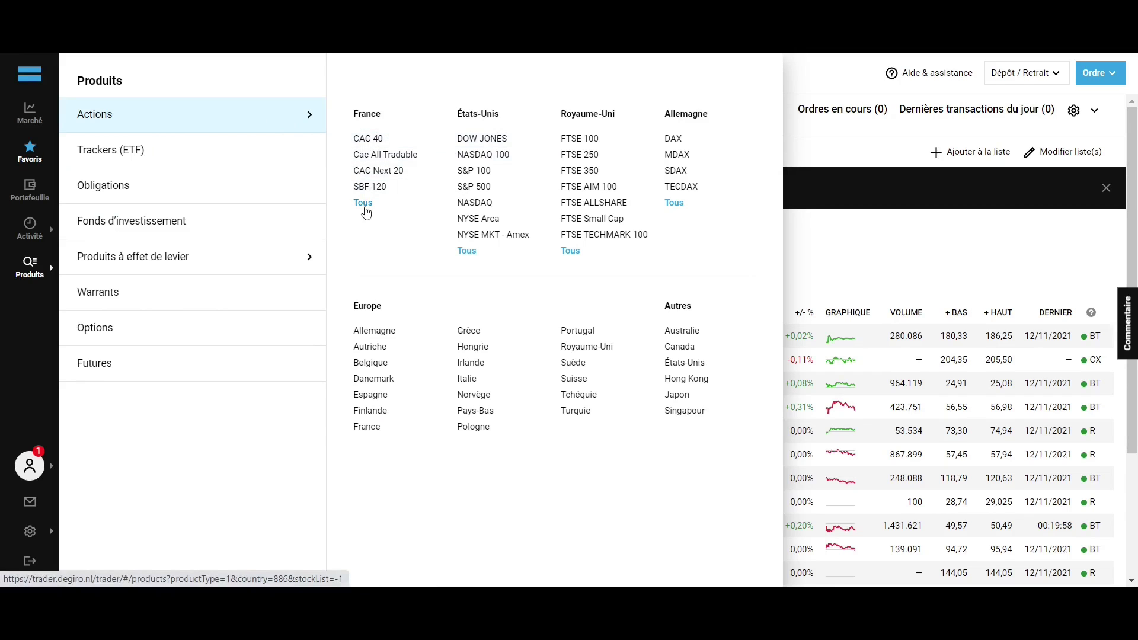
left_click(363, 203)
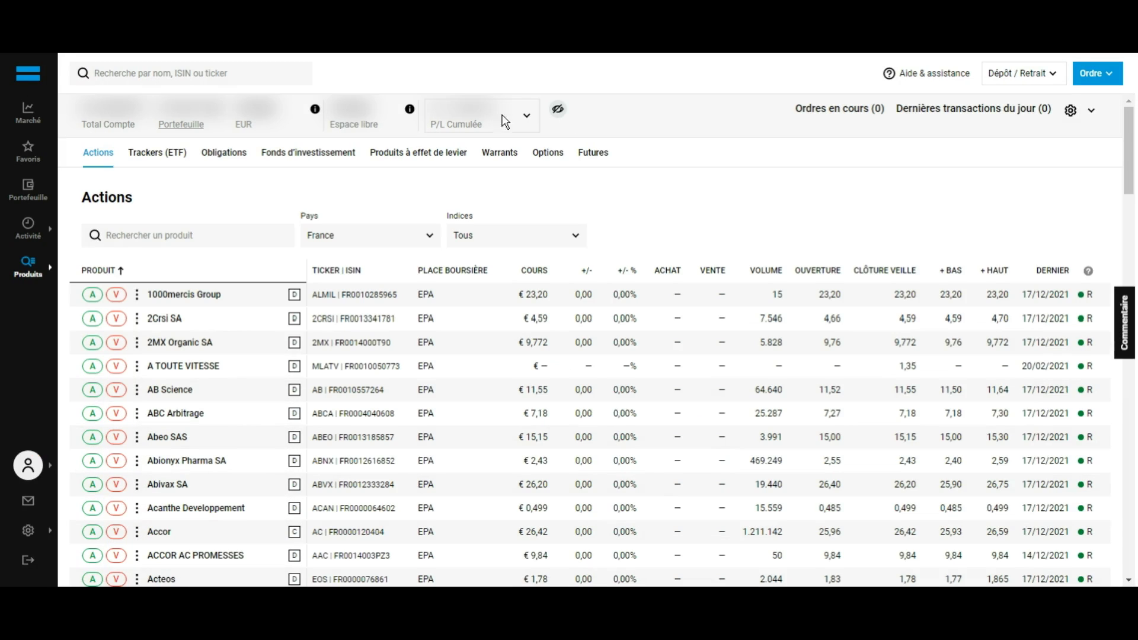
Search for Sherwin-Williams and open the Sherwin-Williams Co stock listed on TDG in EUR.
left_click(207, 82)
type("She")
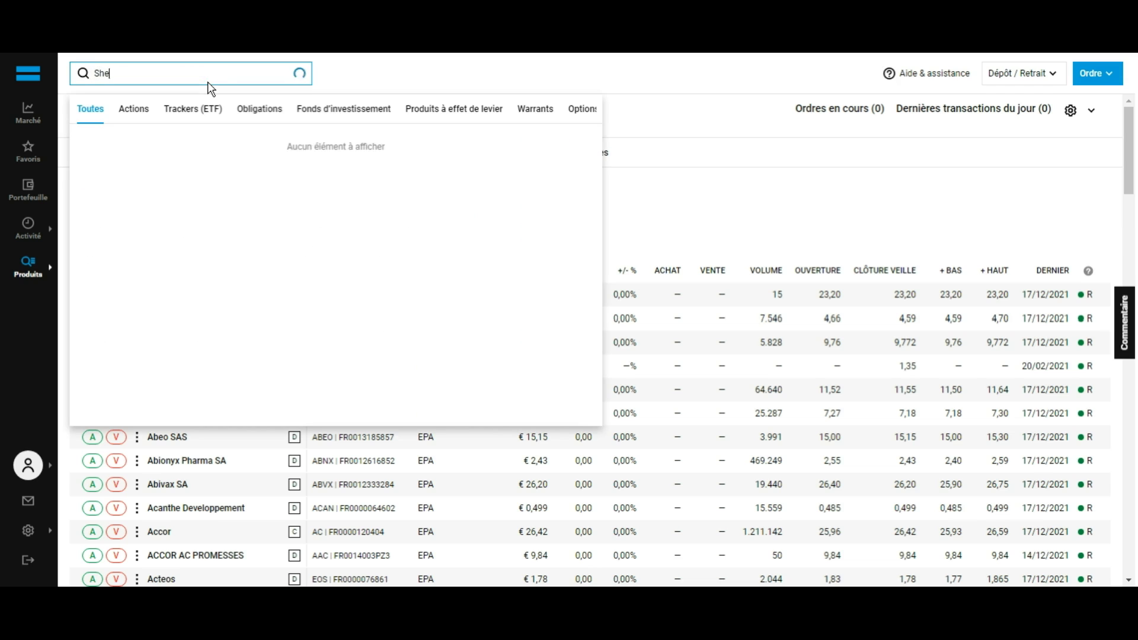
type("rwin-Williams")
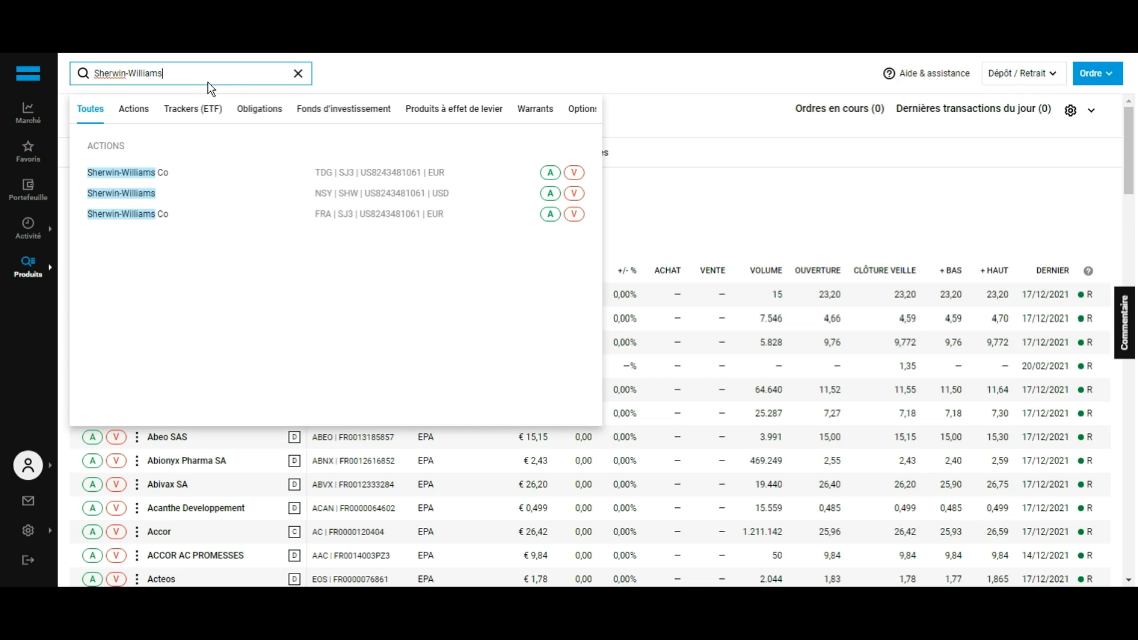
left_click(236, 178)
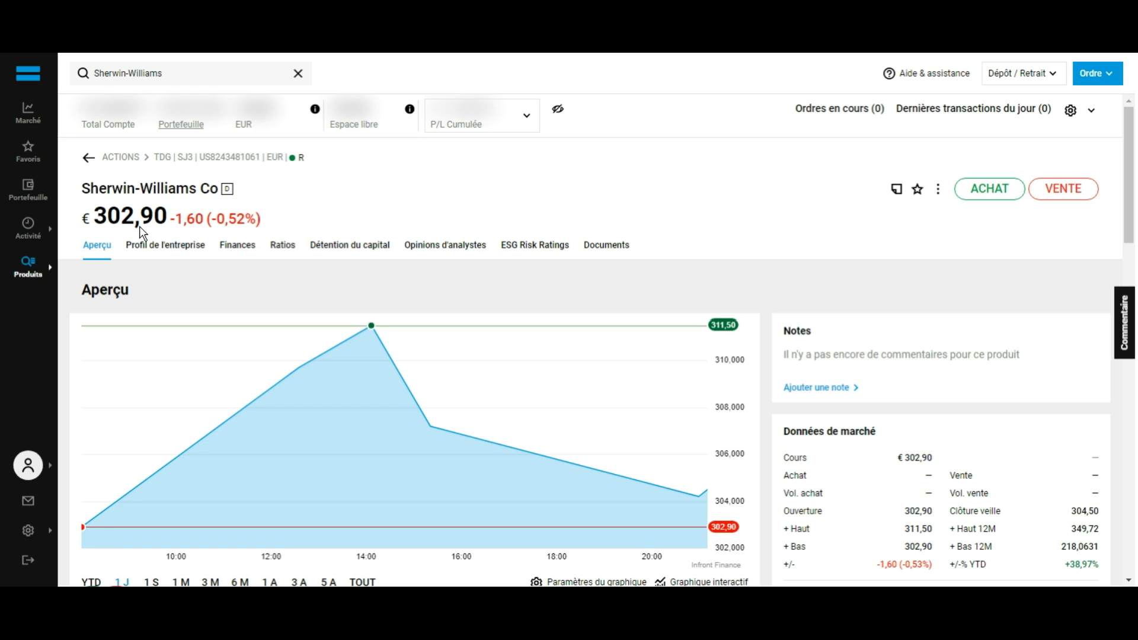
Examine the Sherwin-Williams price chart, market data and financial statements, and return to the stock's overview.
scroll(140, 227, "down", 1)
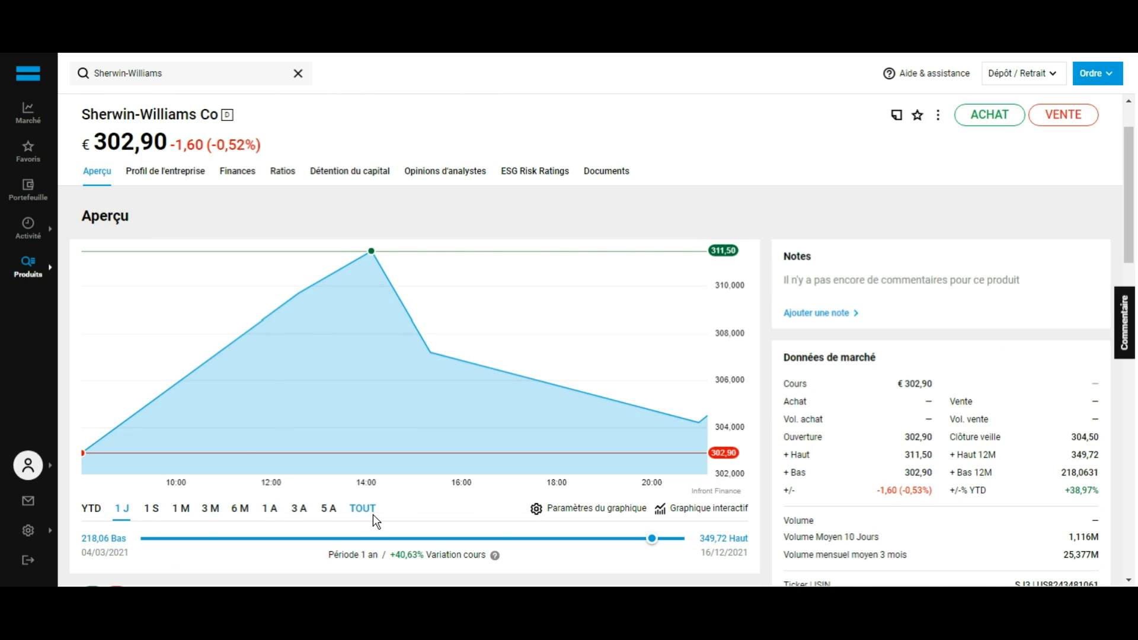
scroll(372, 515, "down", 4)
scroll(336, 262, "up", 4)
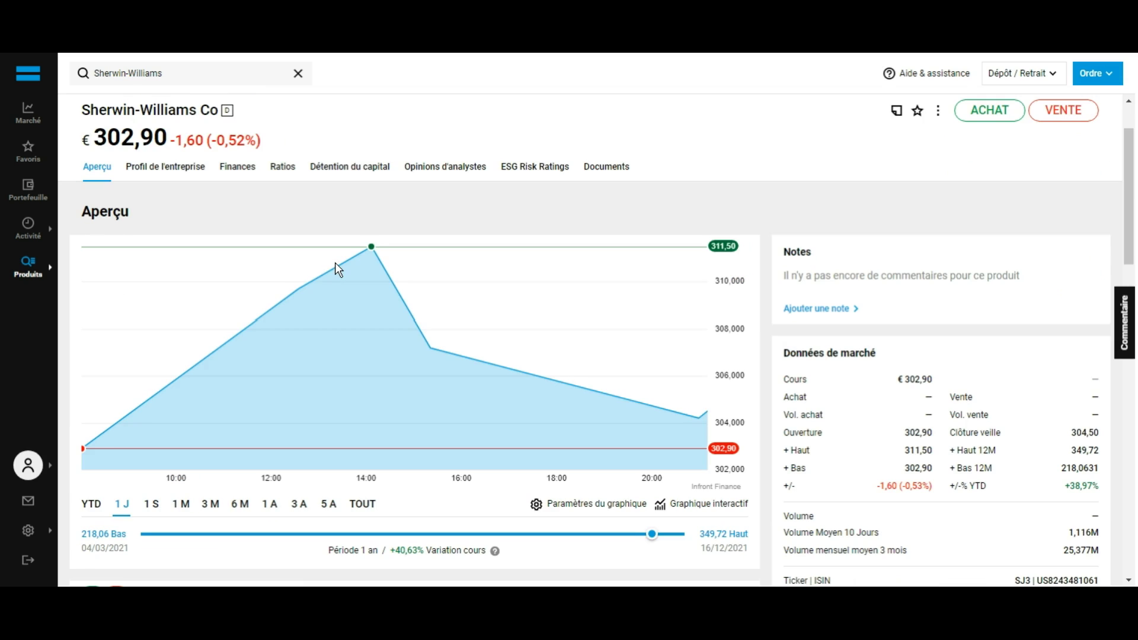
left_click(243, 168)
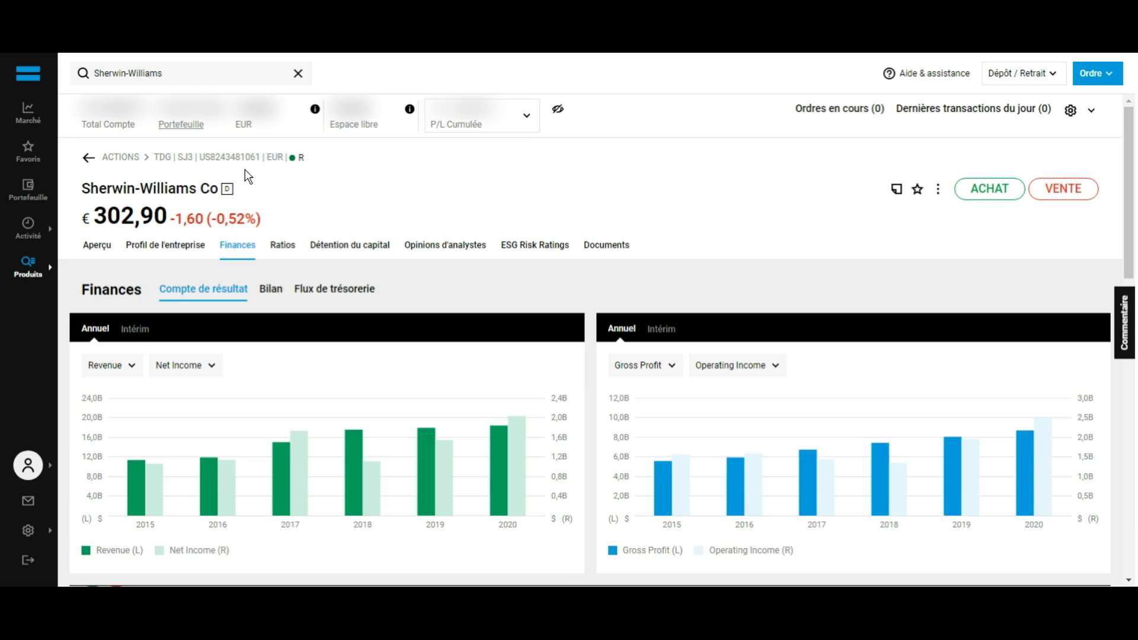
left_click(101, 246)
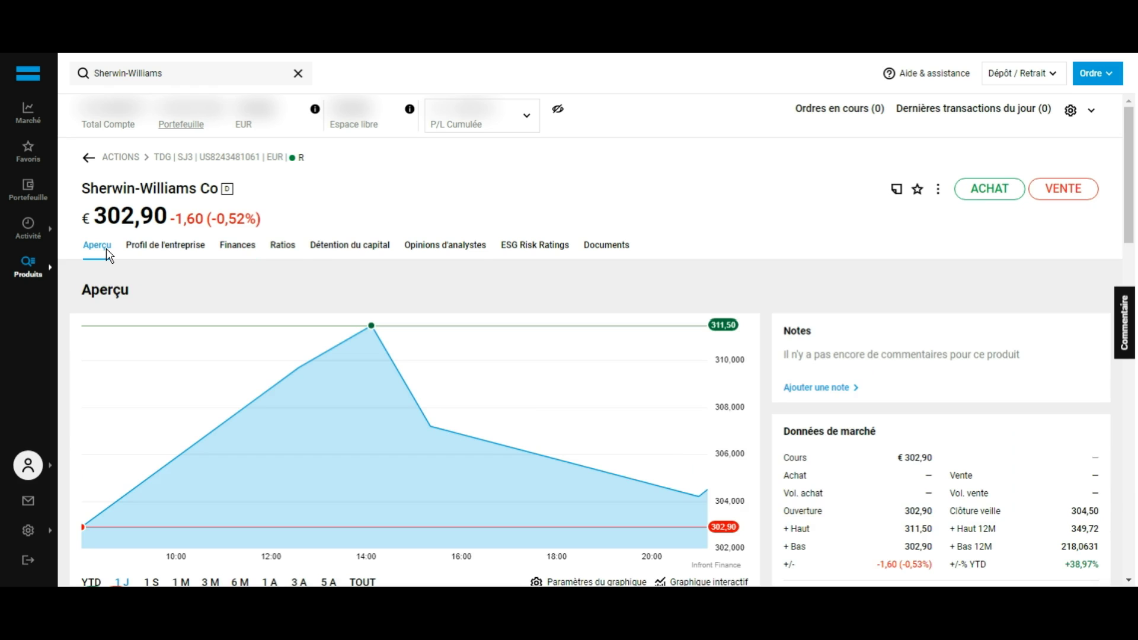
Prepare a buy order for 1 Sherwin-Williams share with order type Au marché, and close the order form without submitting it.
left_click(999, 195)
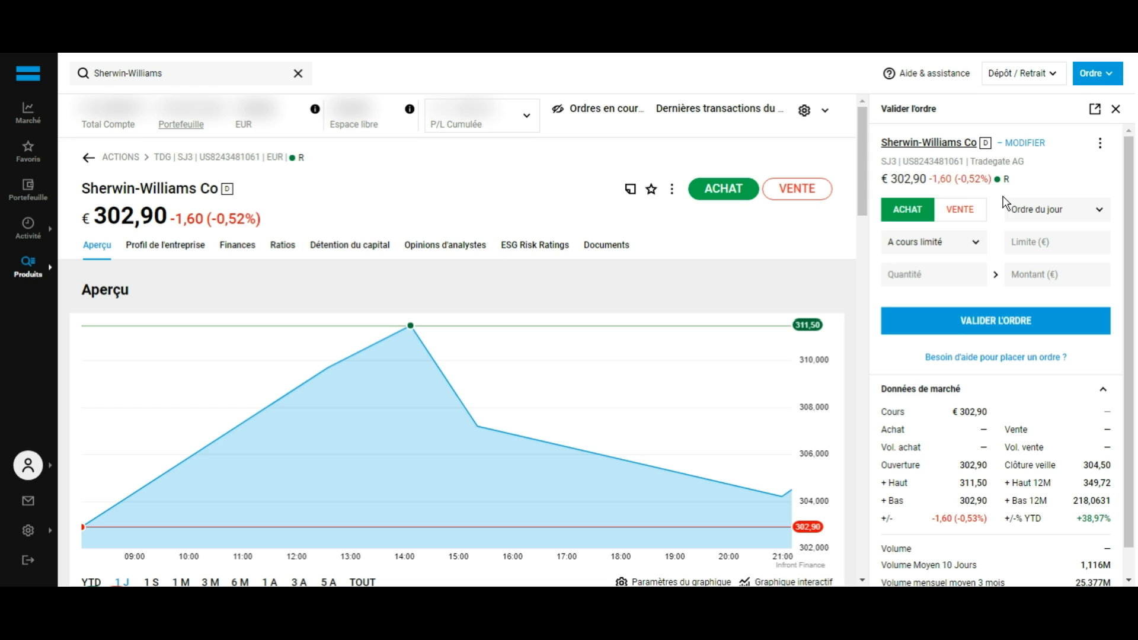
left_click(949, 252)
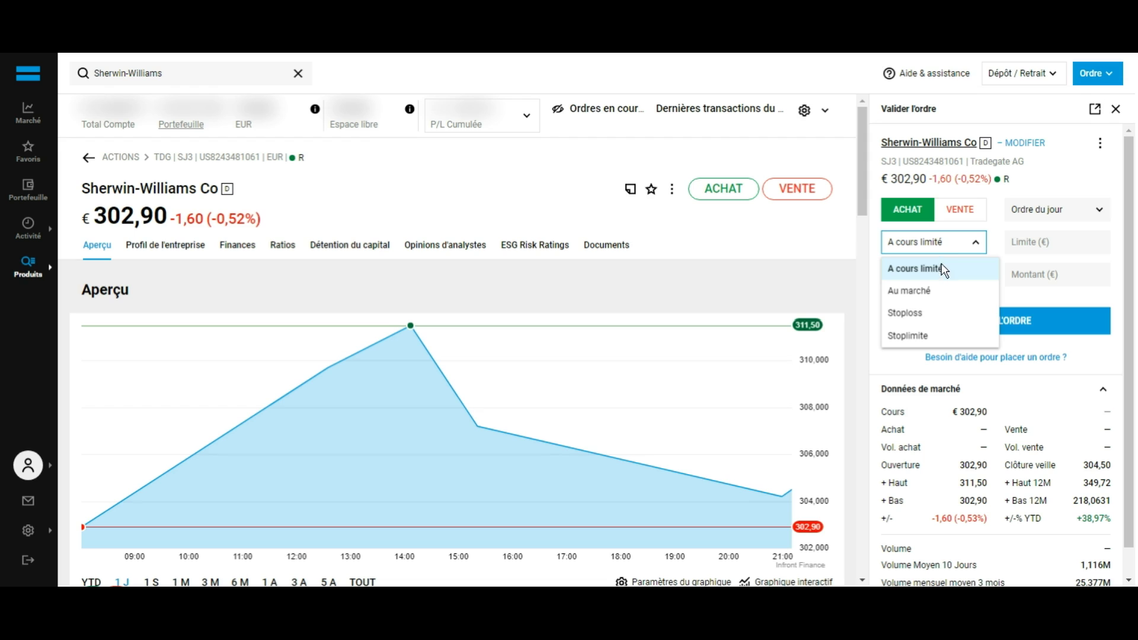
left_click(932, 297)
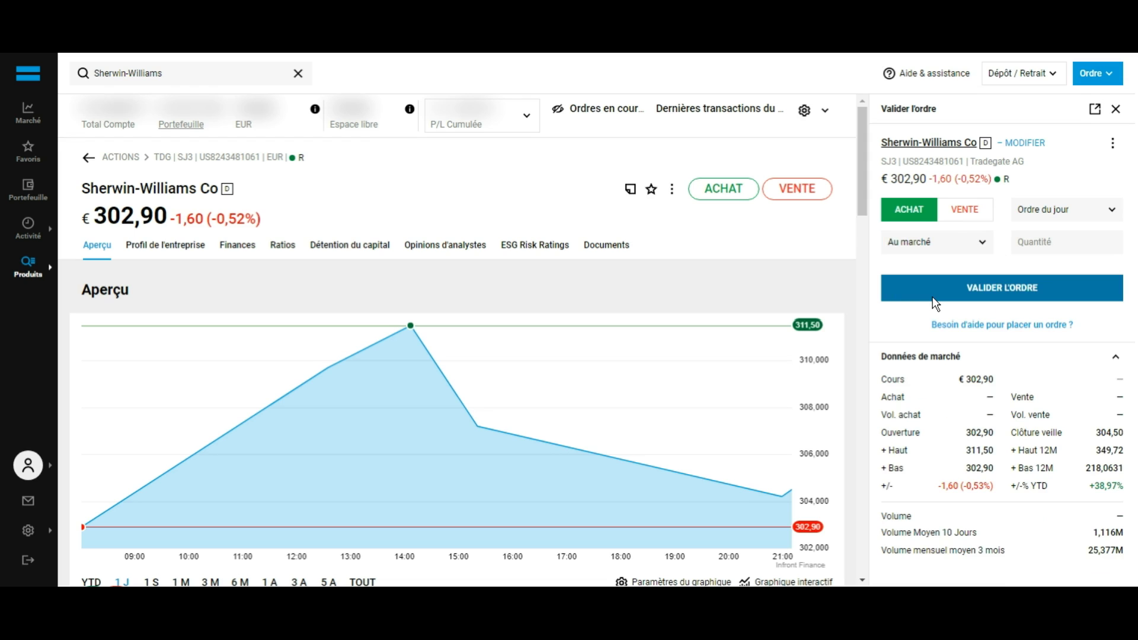
left_click(1069, 253)
type("1")
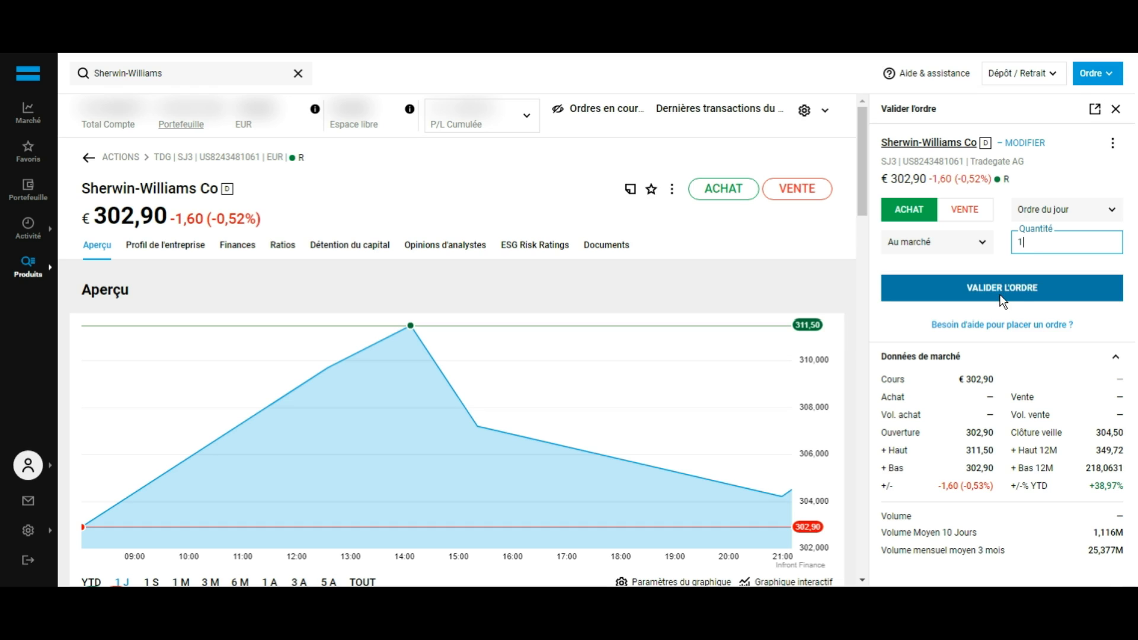
left_click(1115, 108)
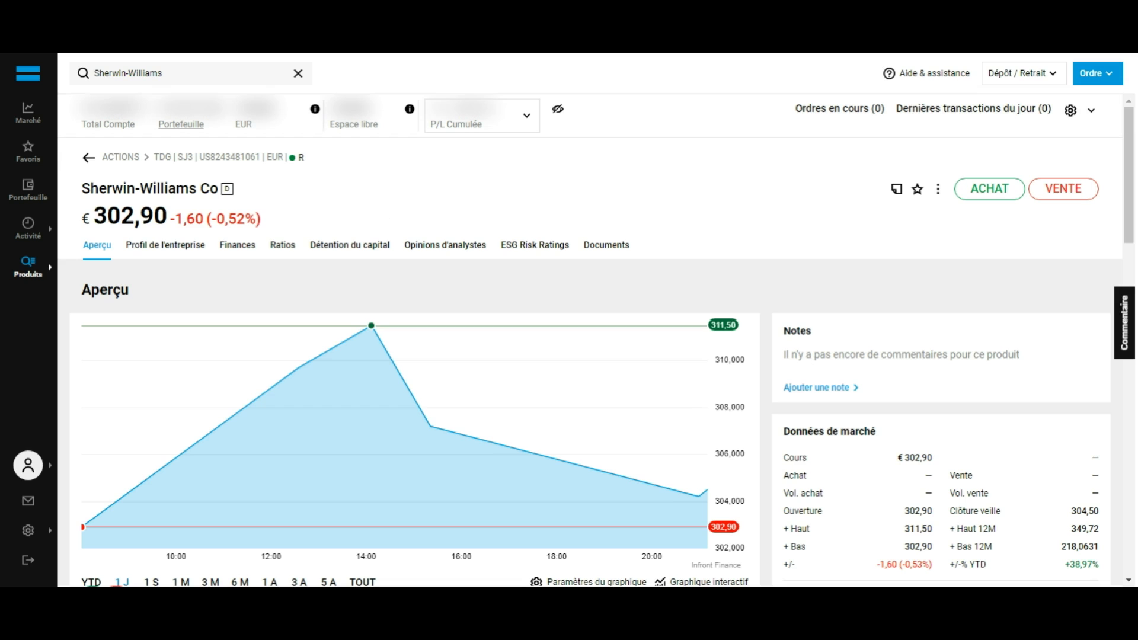
Open the portfolio and review its open positions and upcoming dividends.
left_click(30, 205)
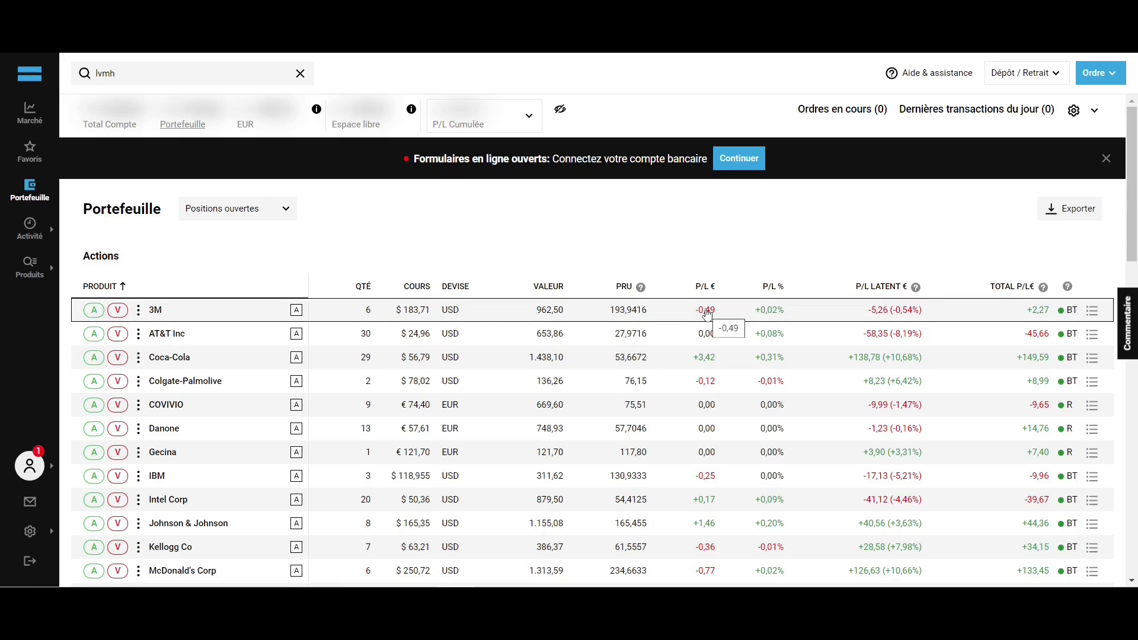
scroll(771, 293, "down", 9)
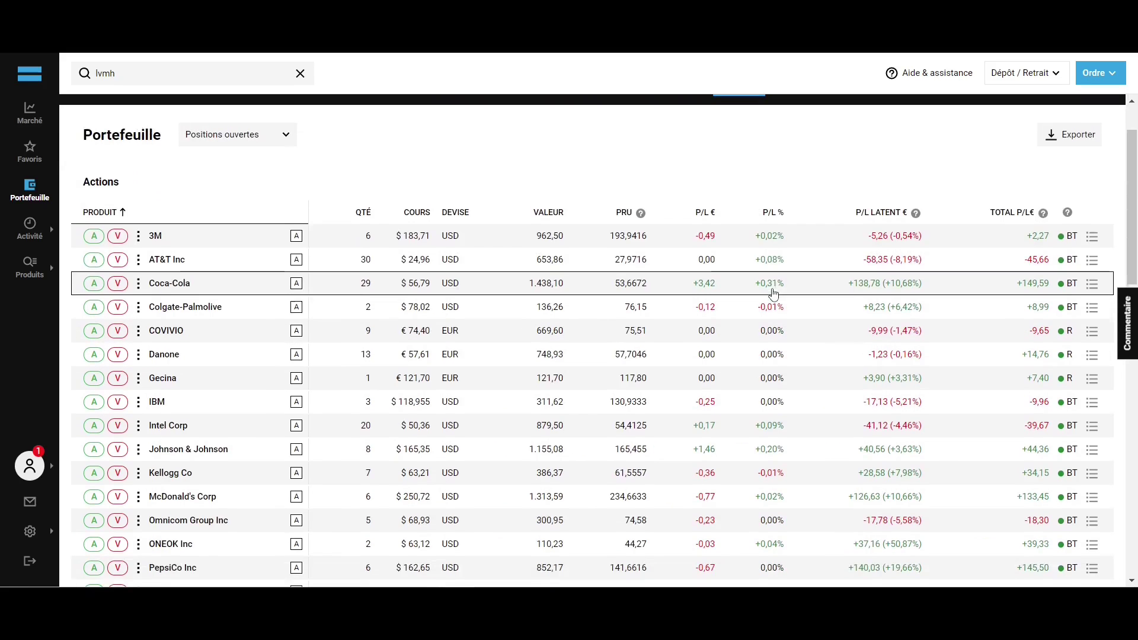
scroll(773, 292, "down", 8)
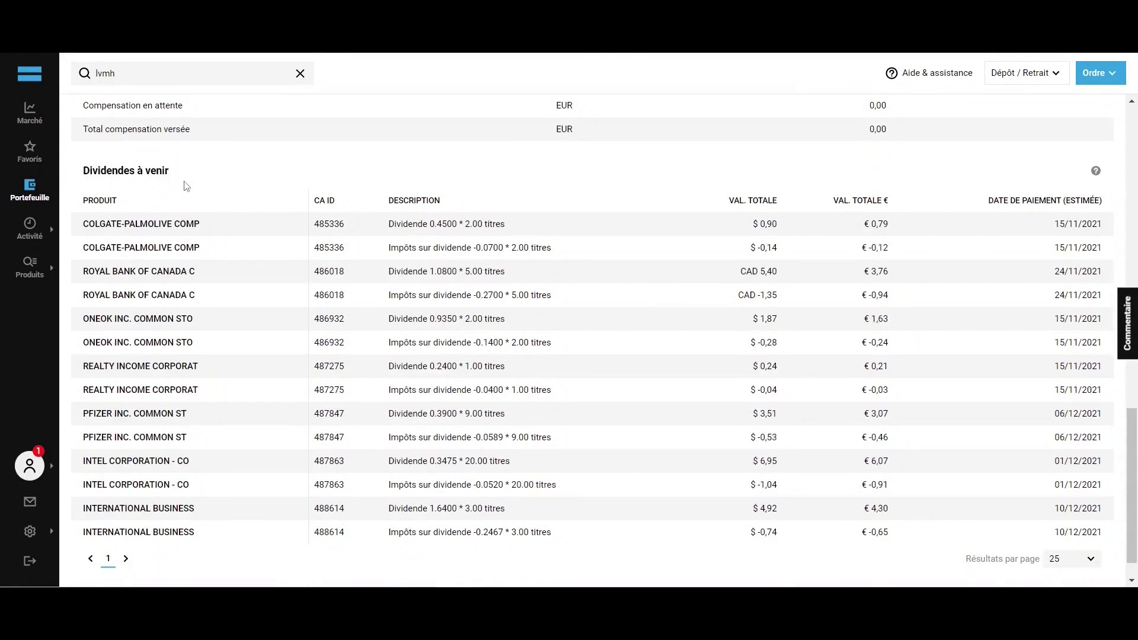
scroll(190, 186, "up", 17)
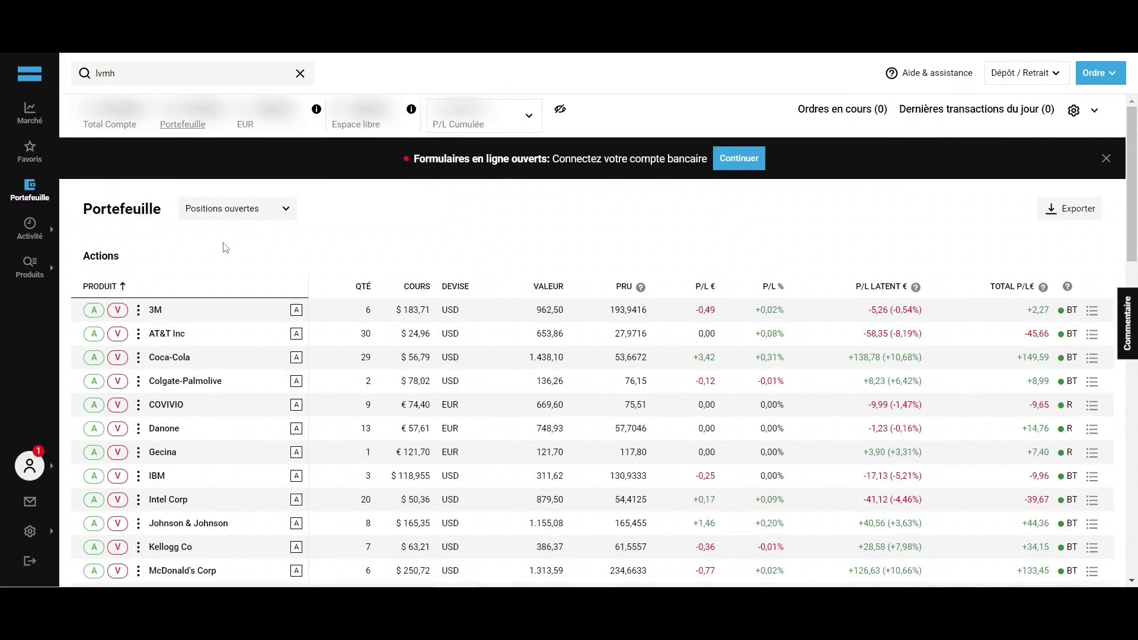
Prepare a sell order for 1 share of the 3M position with order type Au marché.
left_click(119, 310)
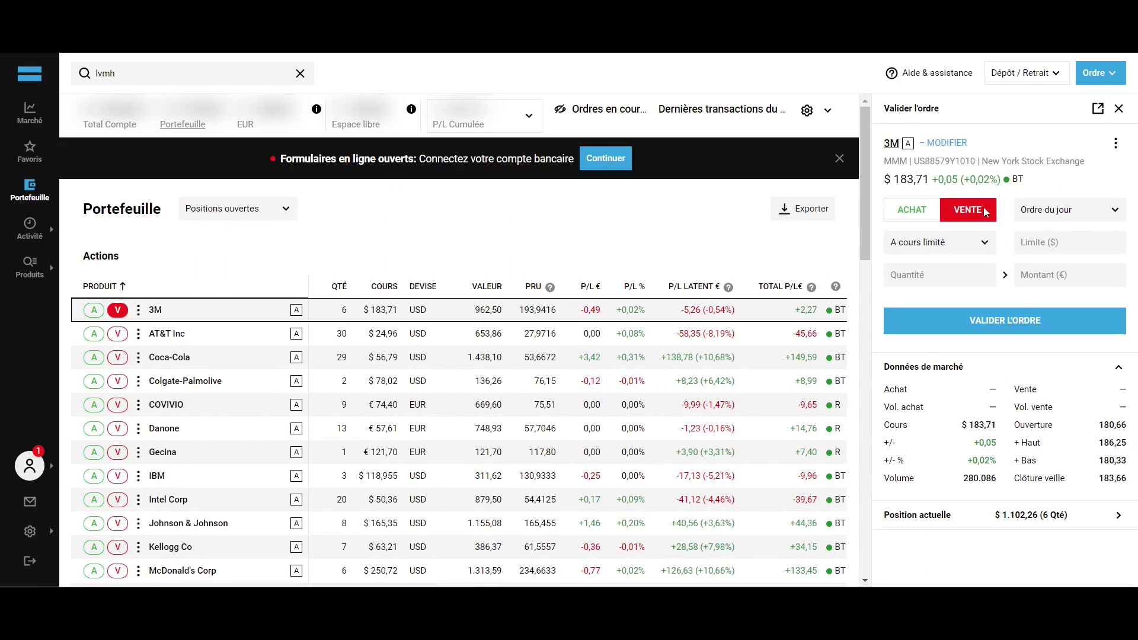
left_click(969, 248)
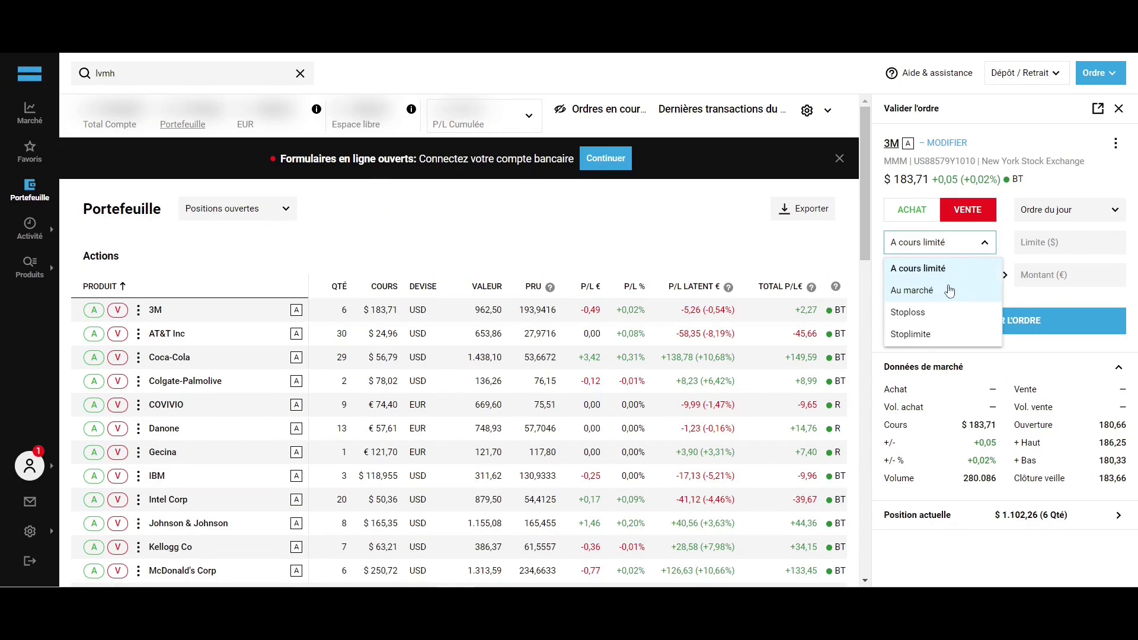
left_click(948, 290)
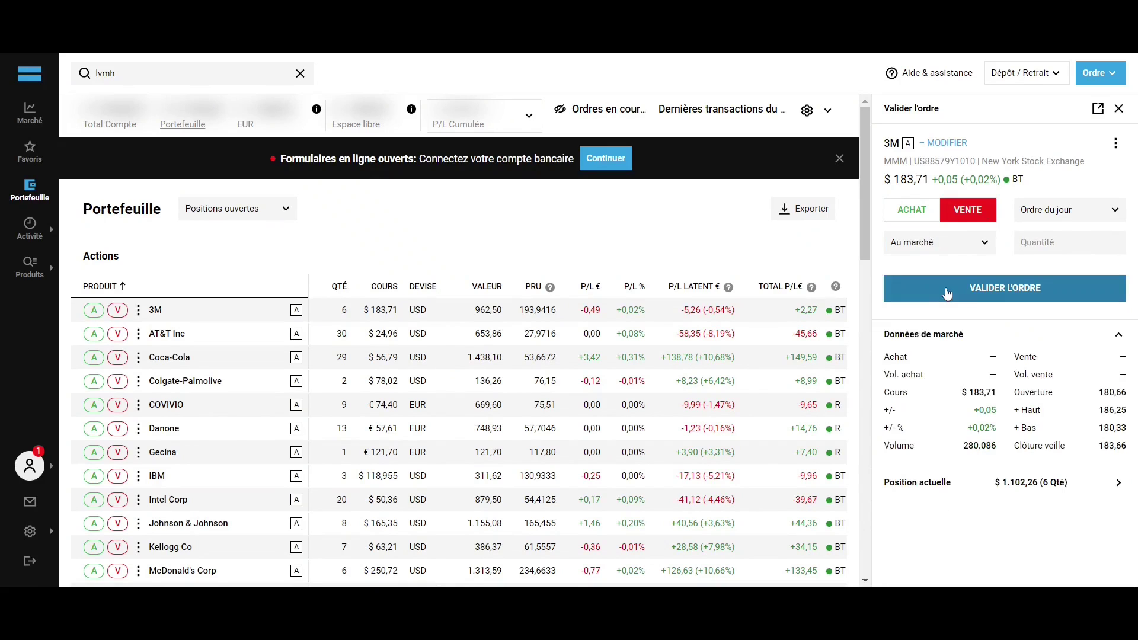
left_click(1045, 241)
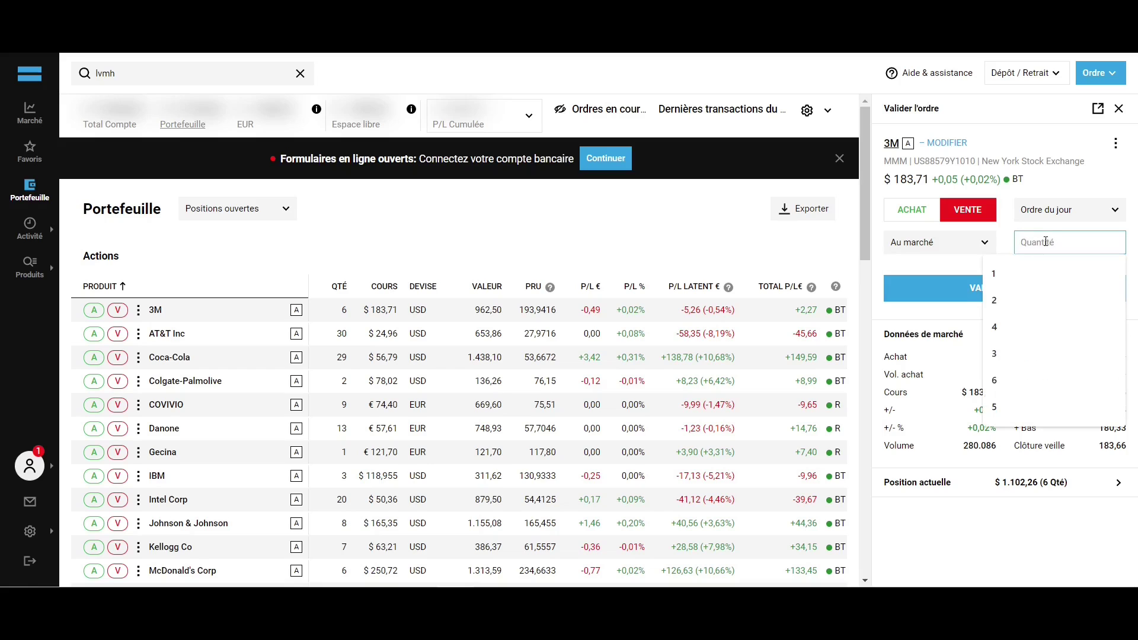
type("1")
left_click(1007, 236)
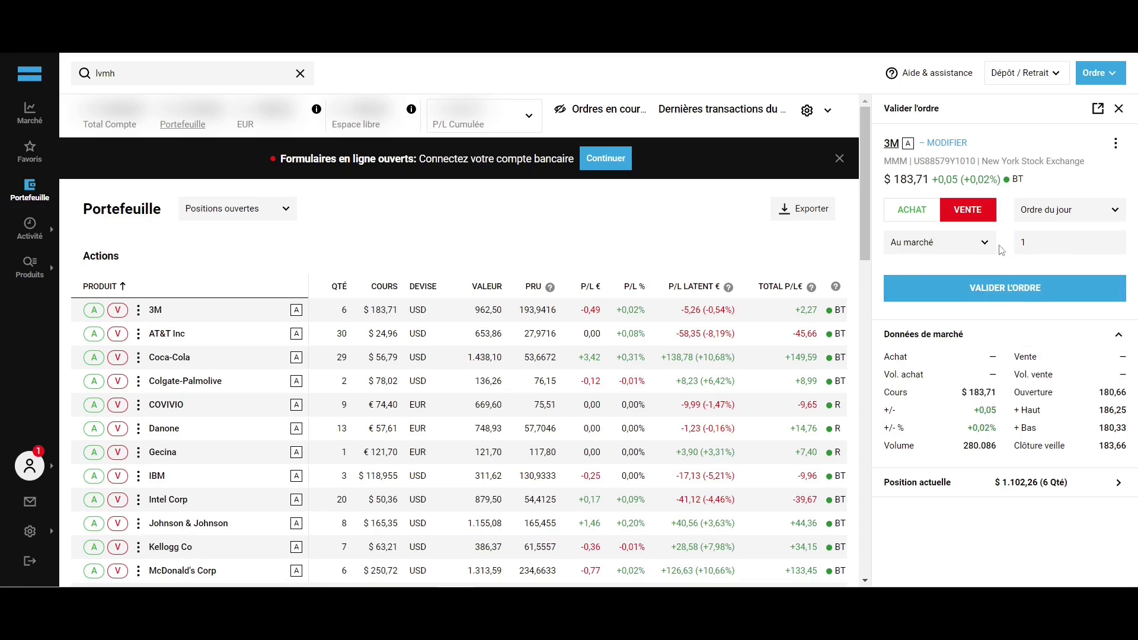